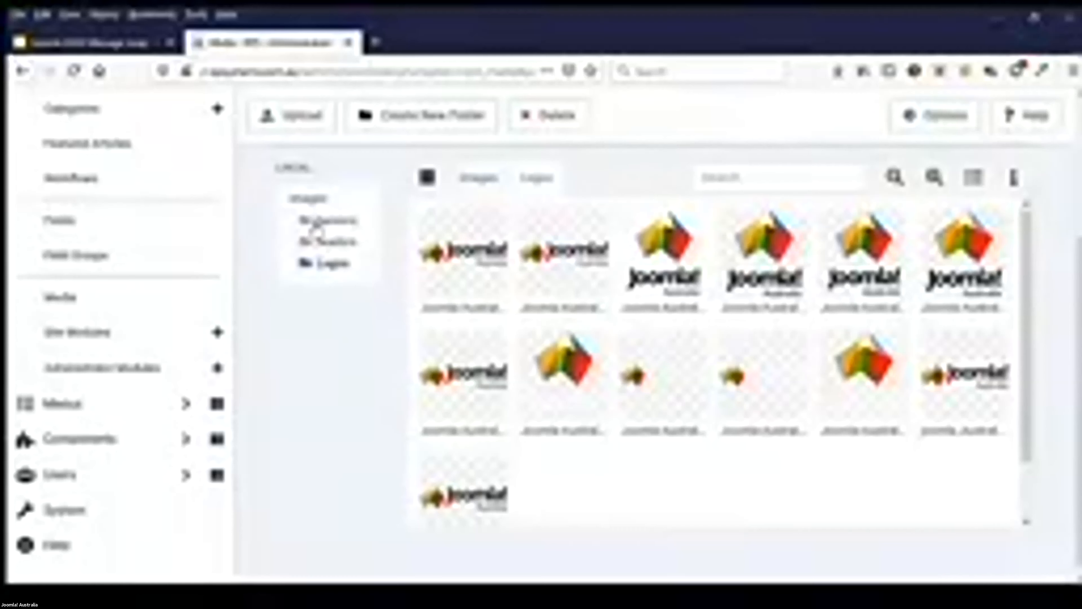
Upload three Joomla Australia logo images into the images folder.
click(305, 208)
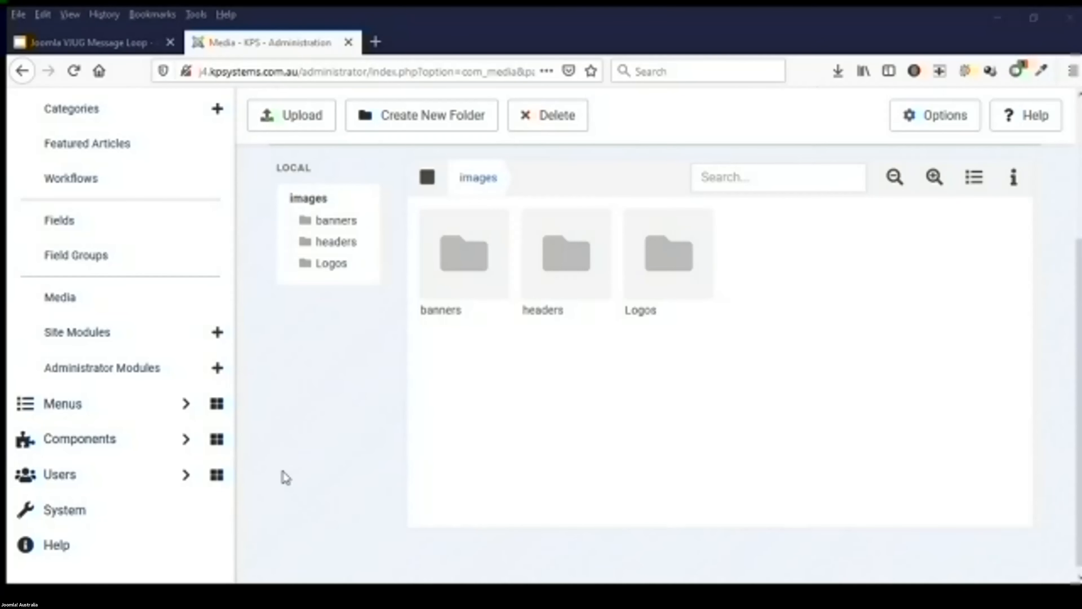
drag(312, 502, 795, 430)
mouse_move(779, 289)
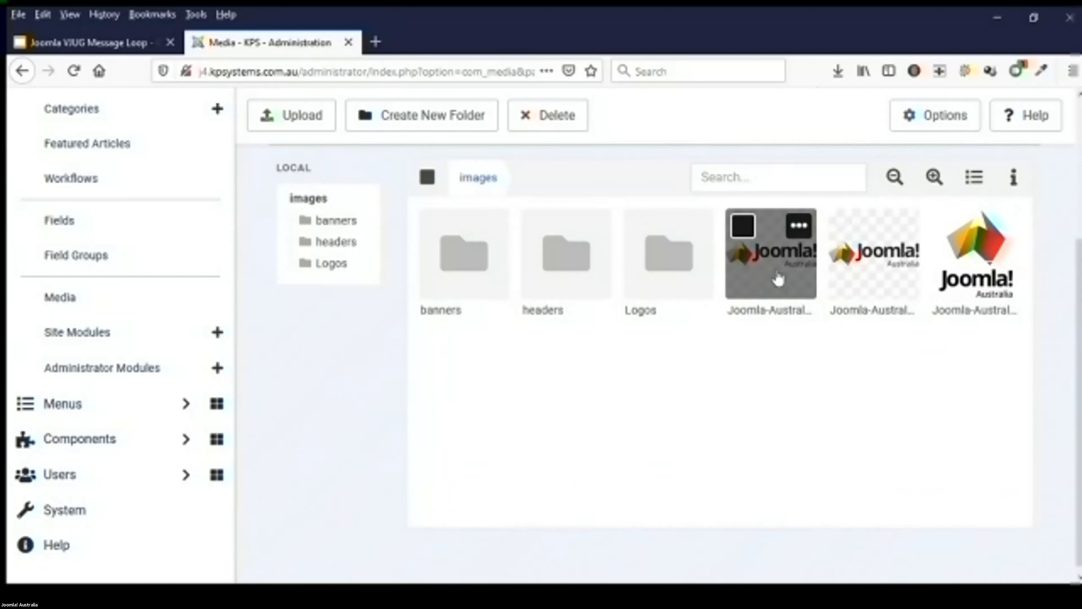
mouse_move(682, 280)
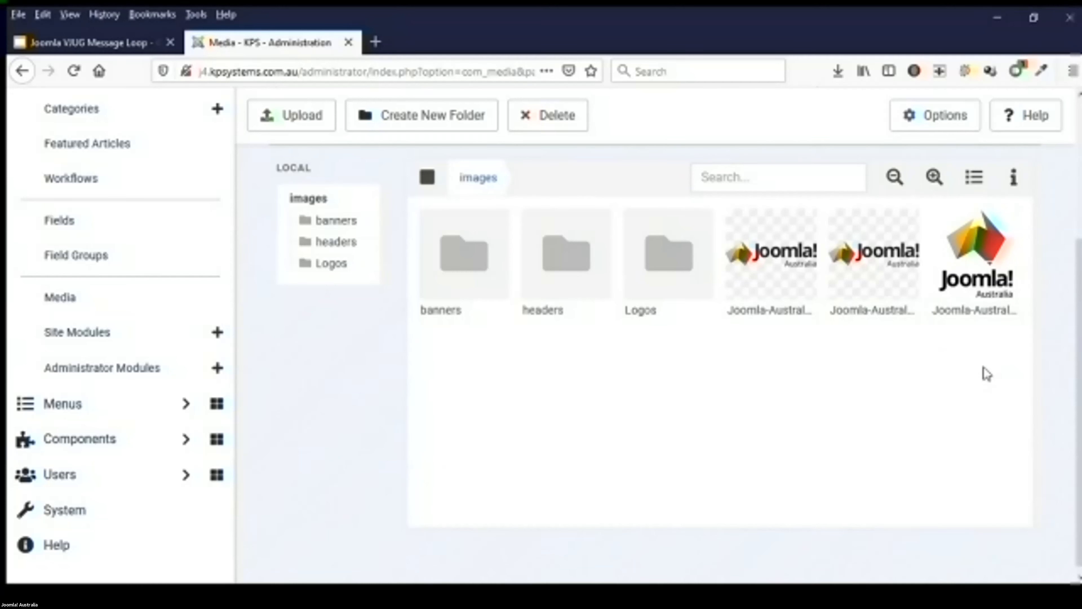
Permanently delete the Logos folder and the three logo images from the images folder.
click(989, 286)
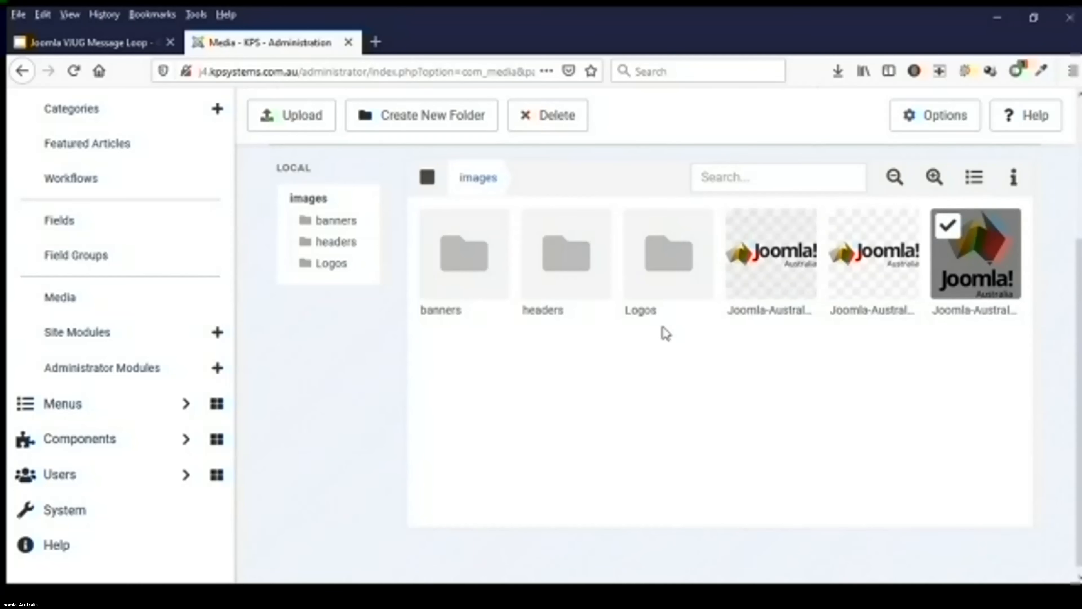
click(666, 299)
click(756, 290)
click(880, 295)
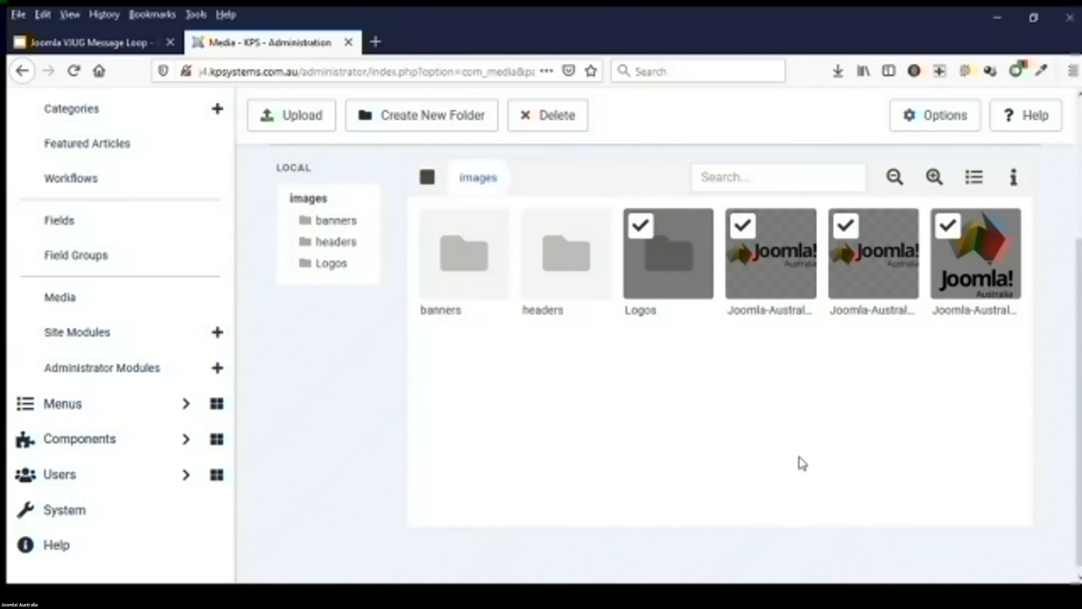
click(541, 120)
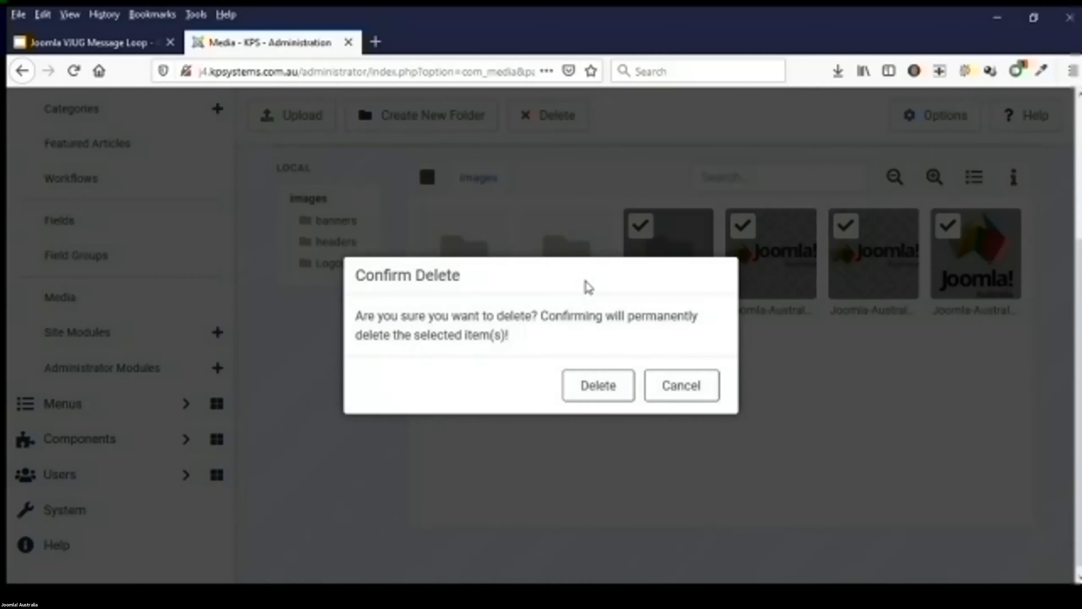
click(592, 393)
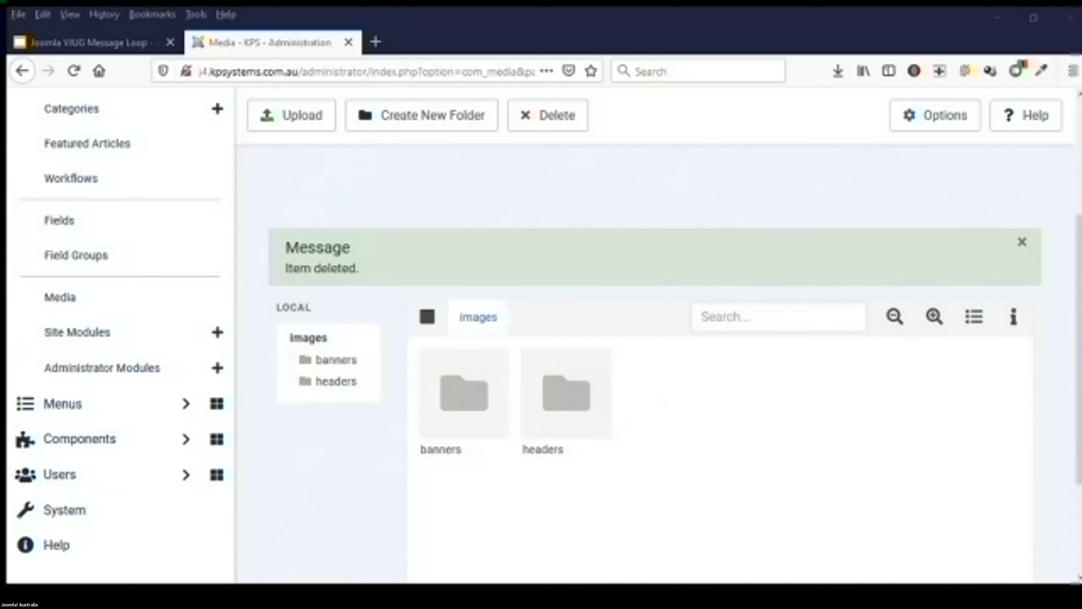
Upload one Joomla Australia logo image into the images folder and open it for editing.
drag(237, 475, 849, 459)
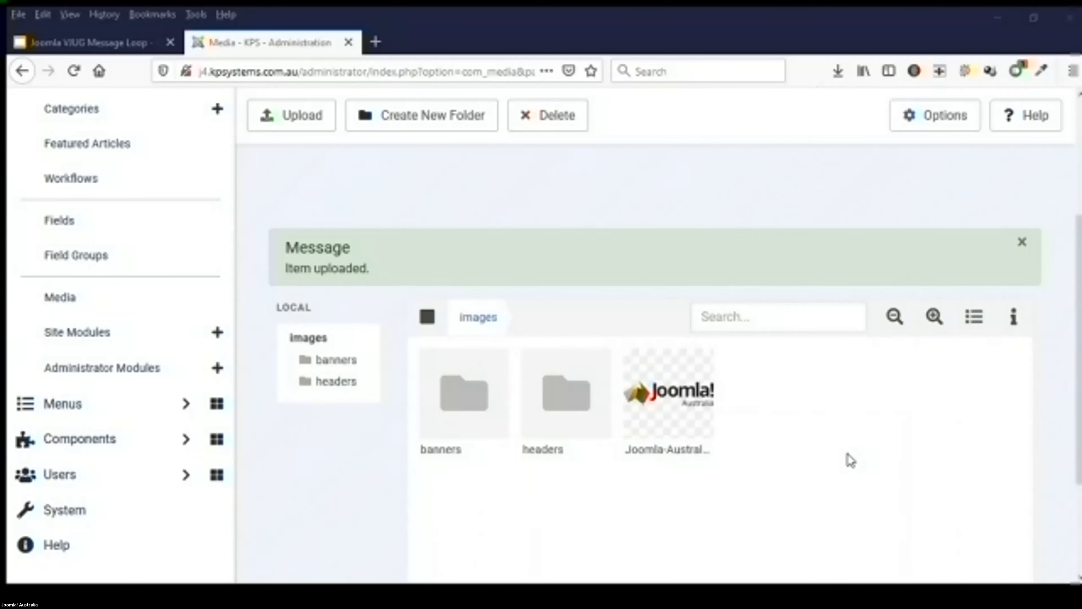
click(872, 444)
mouse_move(707, 397)
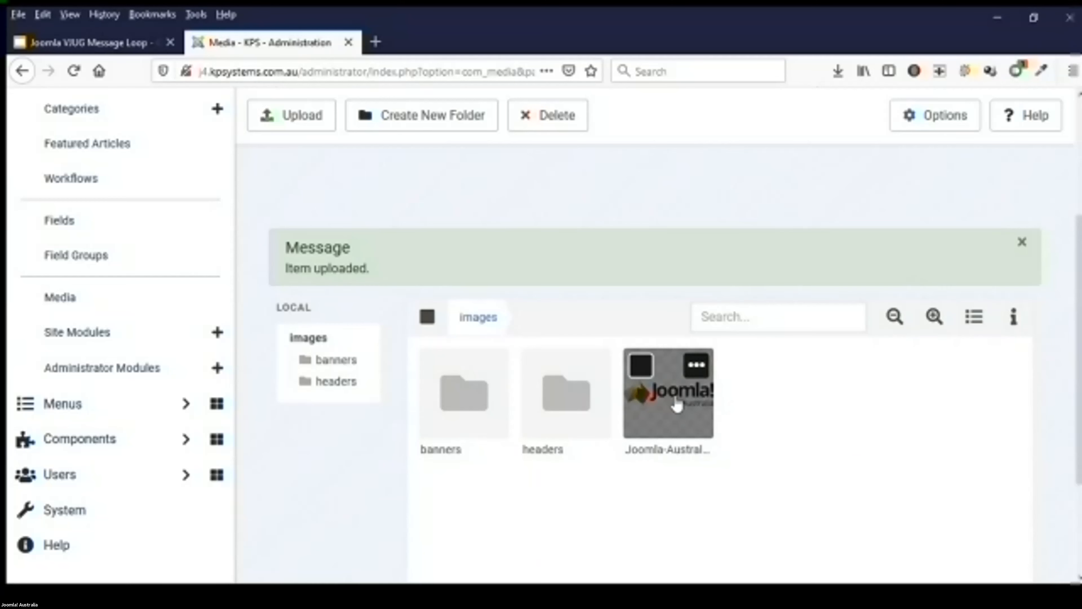
click(697, 366)
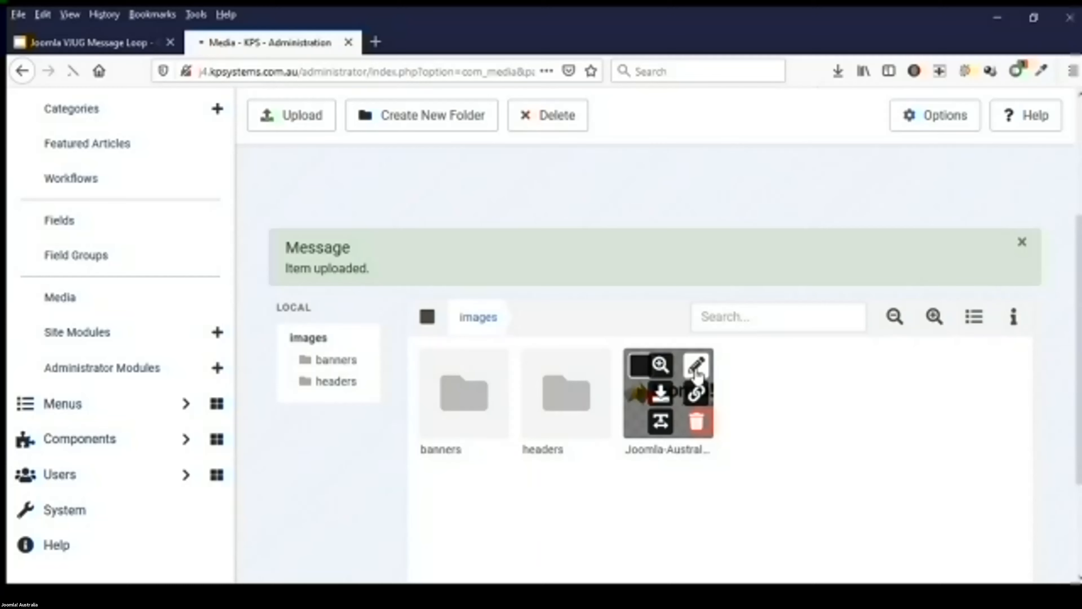
click(697, 368)
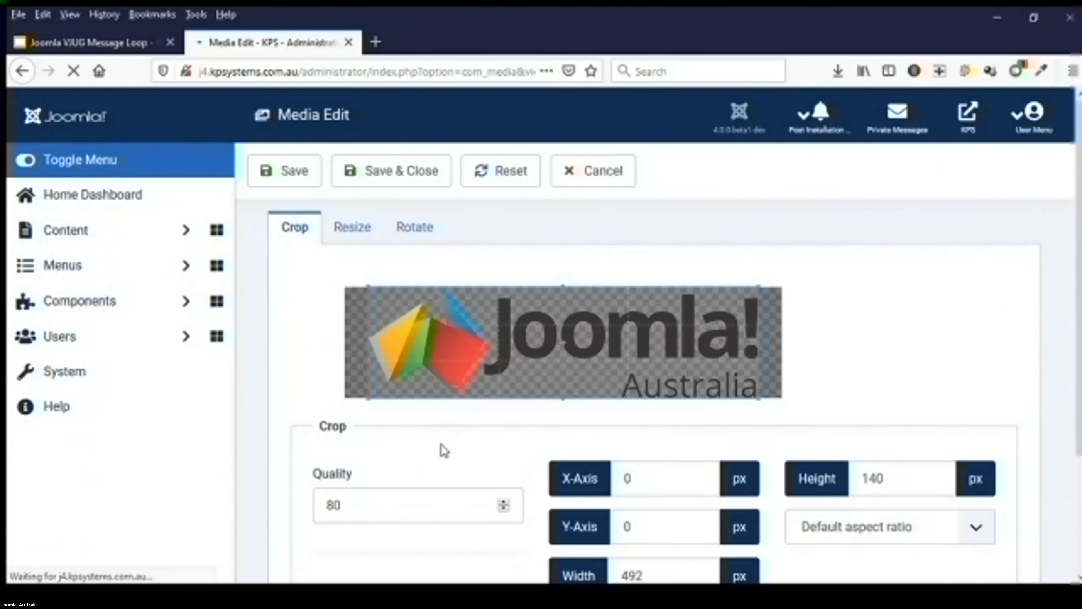
Rotate the logo image by an angle of 20, save it and leave the image editor.
click(353, 239)
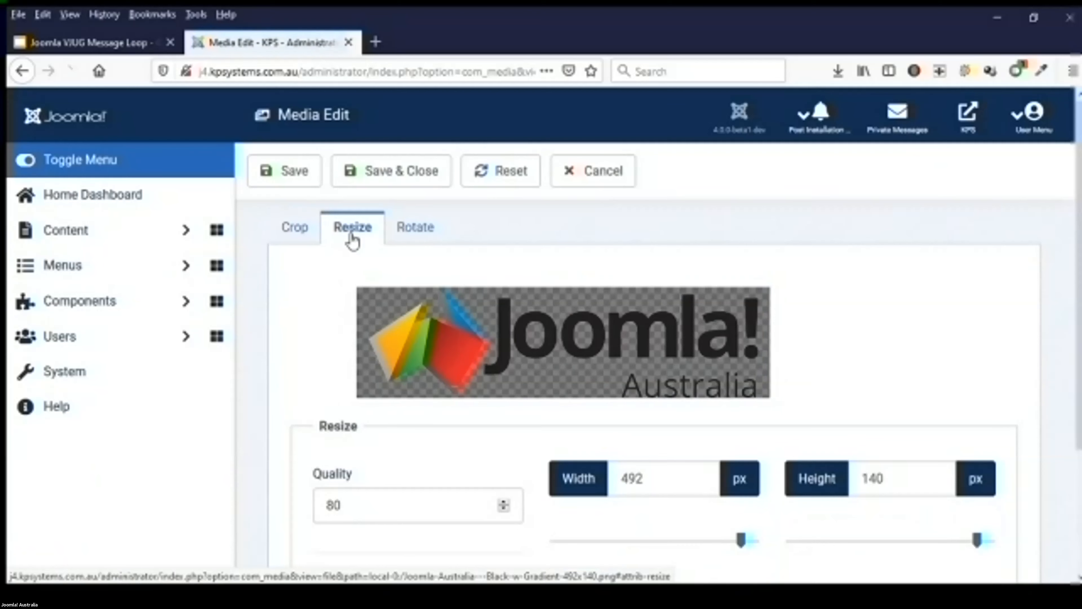
click(416, 233)
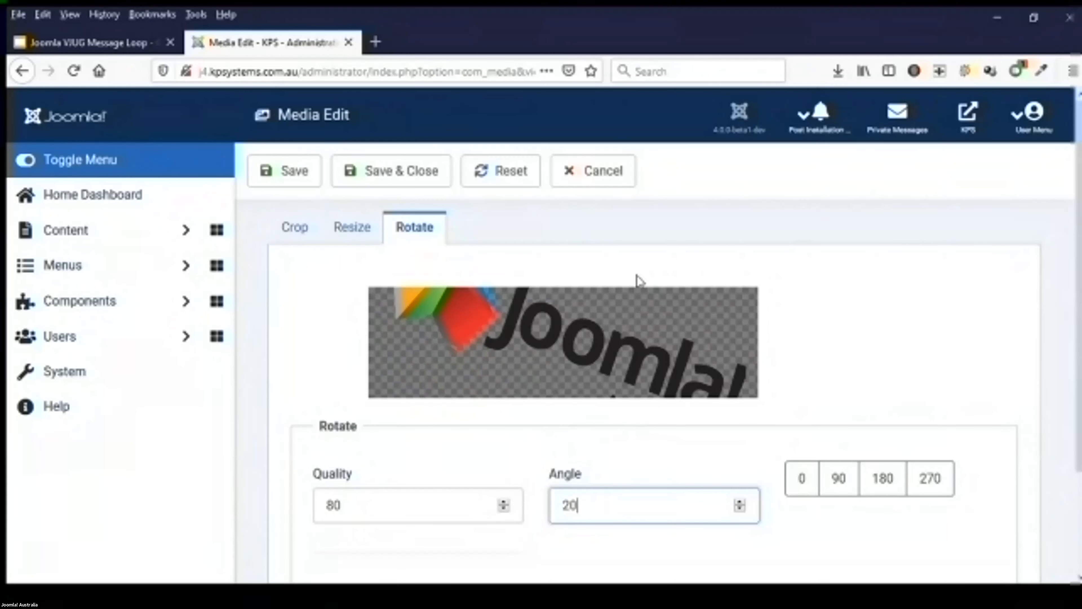
click(305, 176)
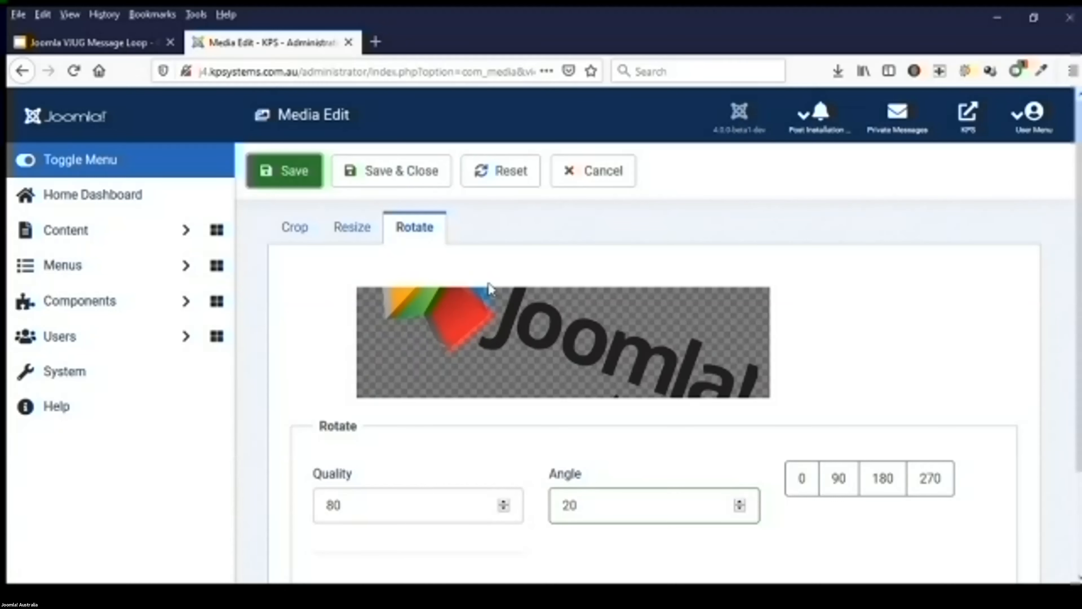
click(574, 187)
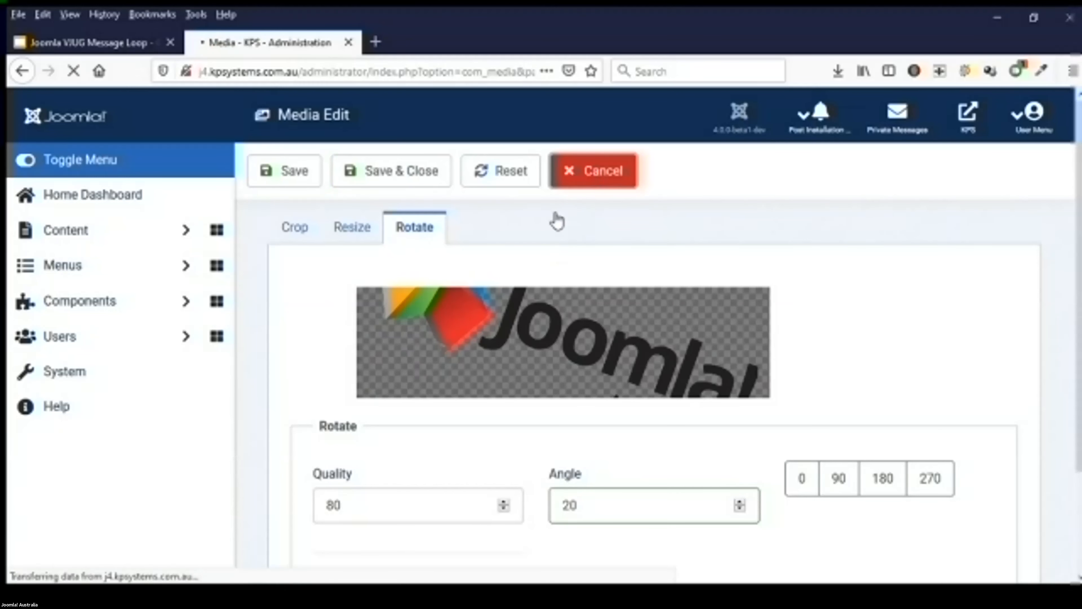
Permanently delete the rotated logo image from the images folder.
mouse_move(666, 317)
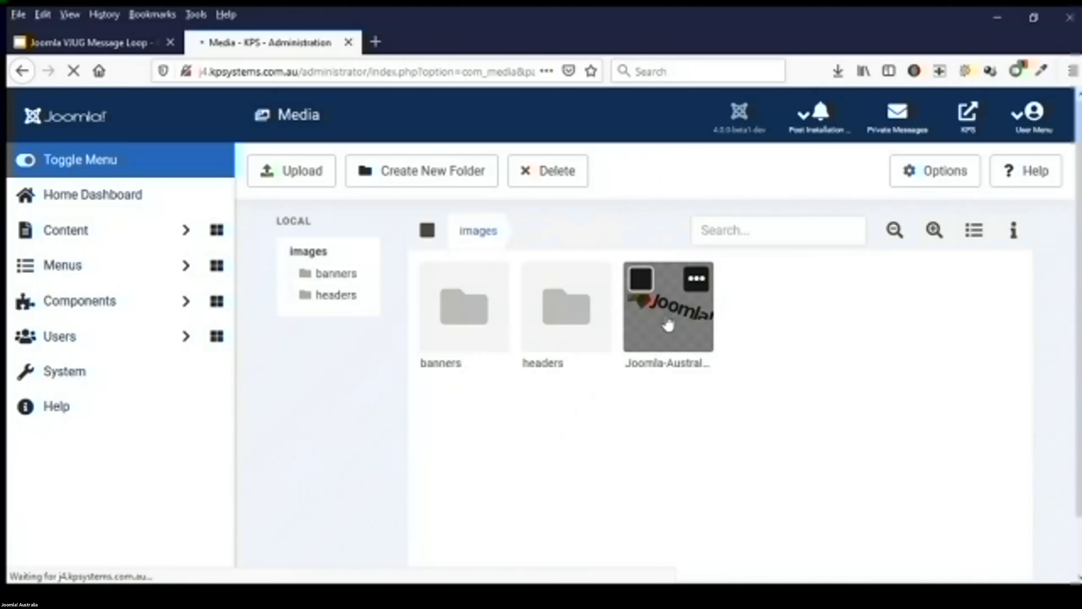
click(692, 284)
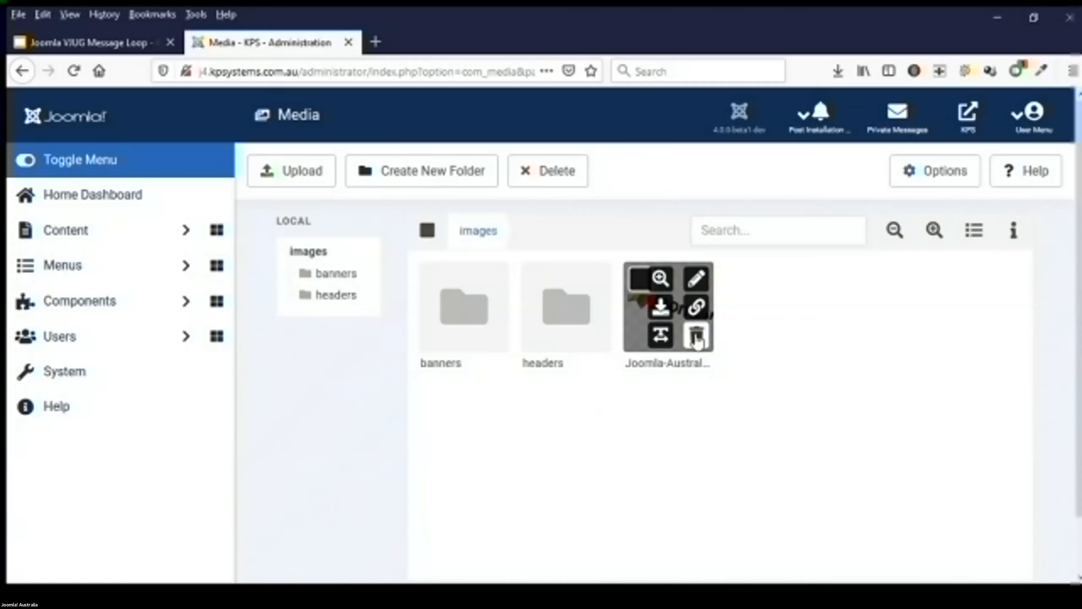
click(696, 336)
click(600, 387)
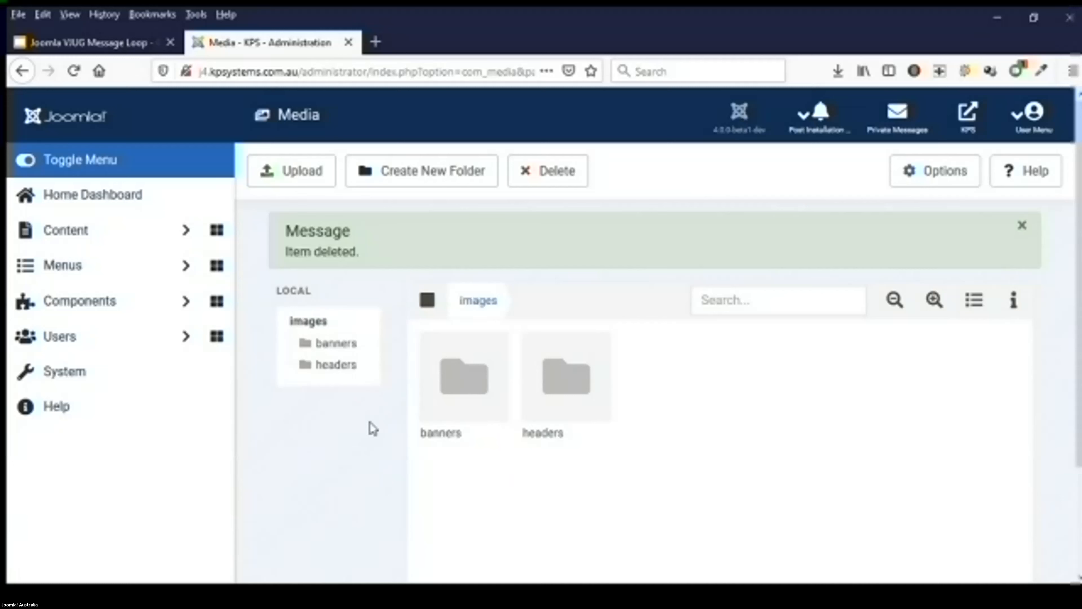
Open the content workflows and review the stages of the Blog Workflow.
click(91, 238)
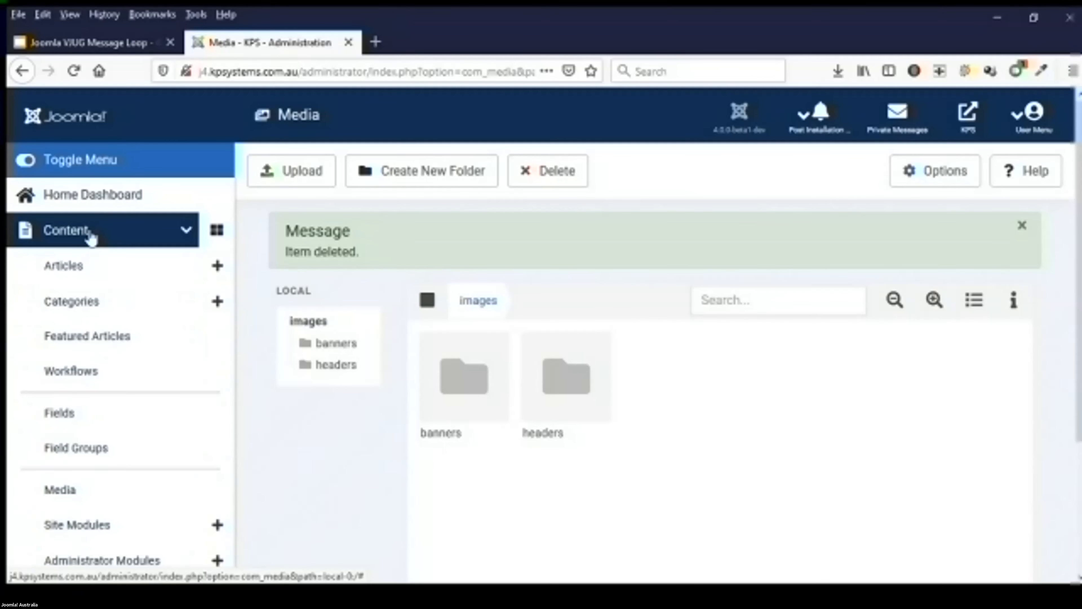
click(69, 381)
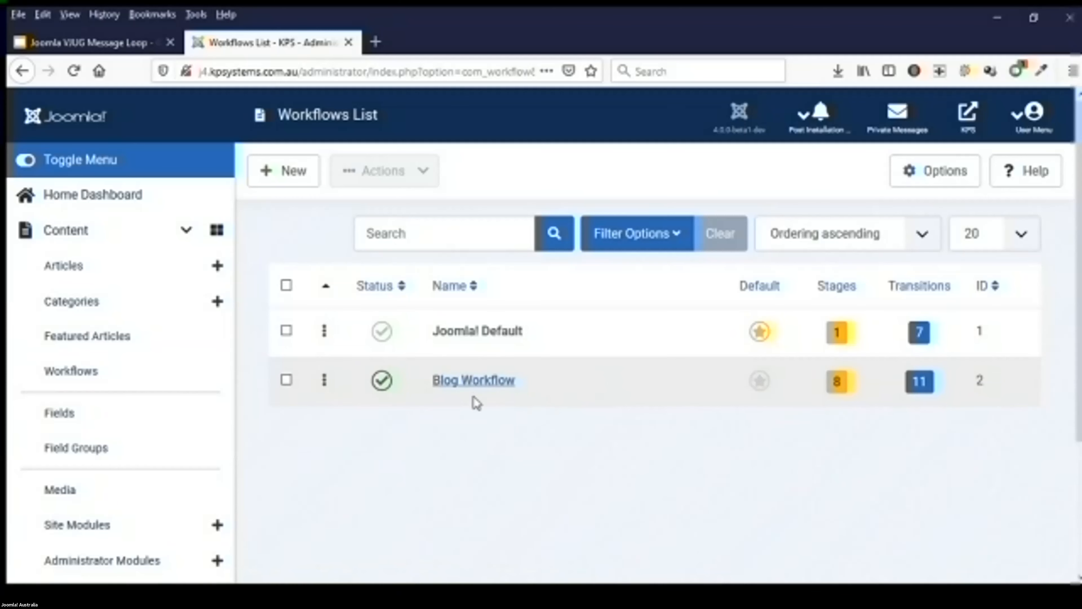
click(841, 384)
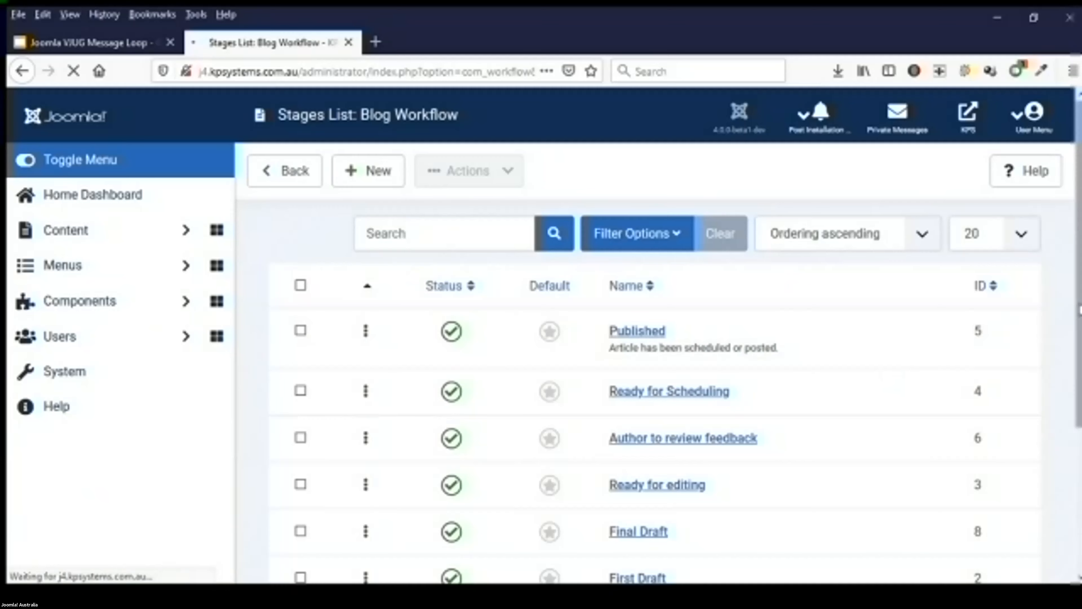
scroll(541, 341, down, 3)
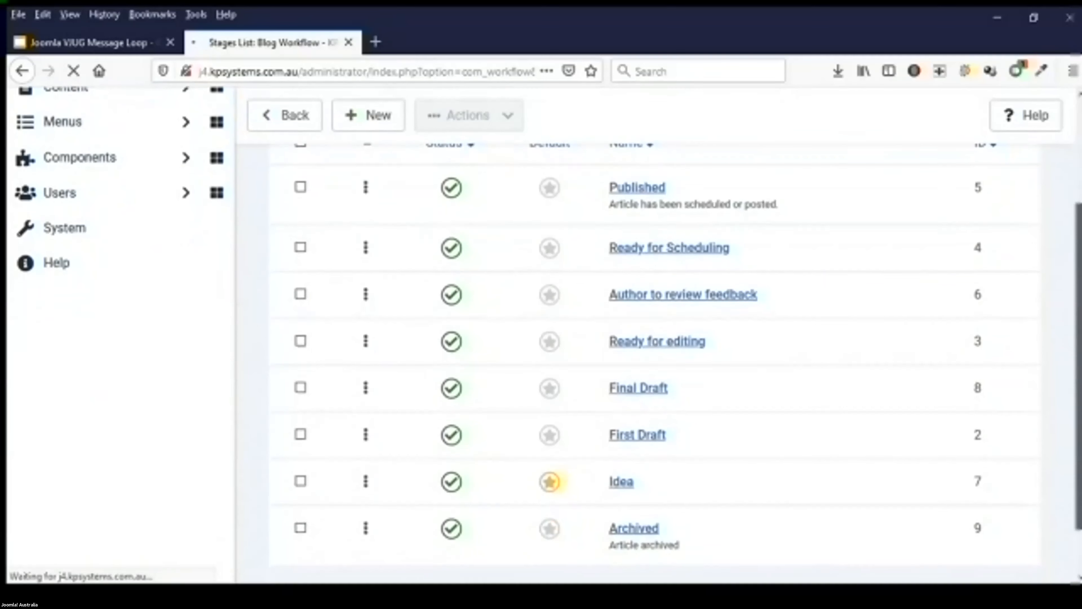
scroll(541, 341, up, 1)
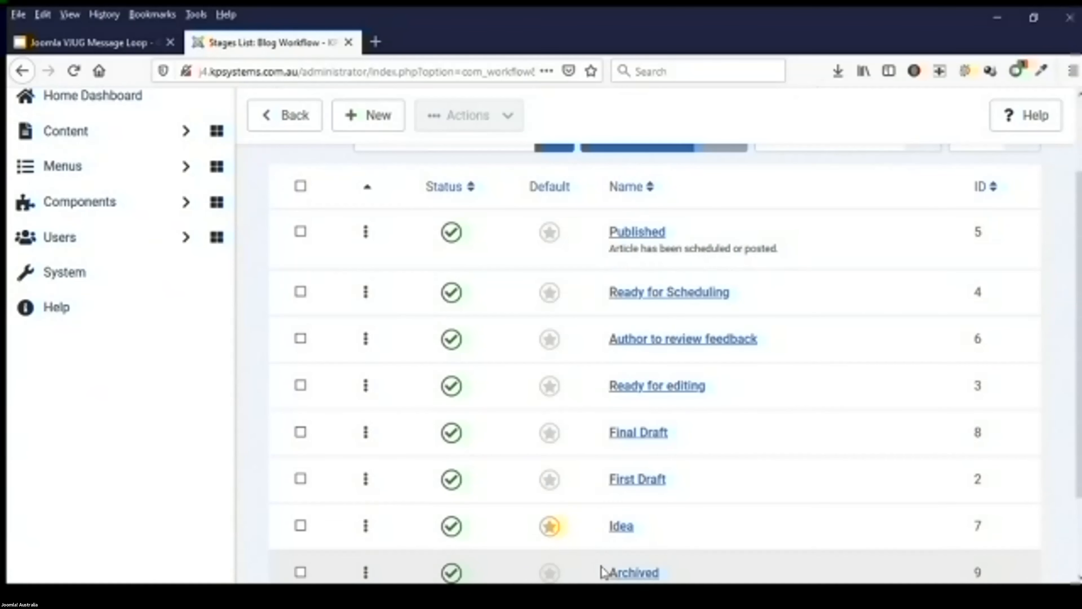
click(283, 118)
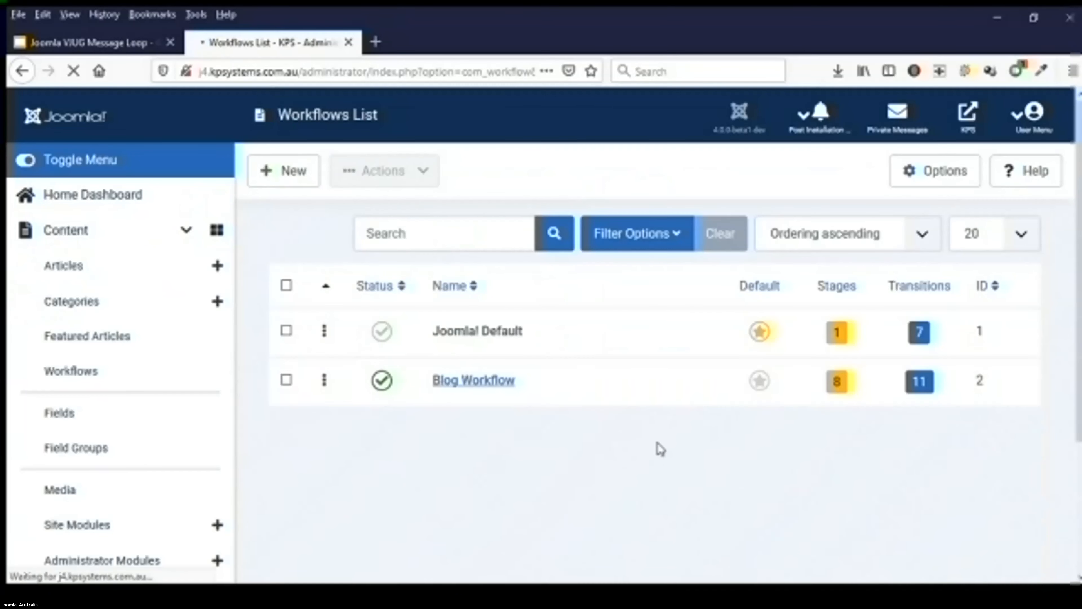
Examine the Blog Workflow's transitions, including the transition actions of "Alert Editors - Article Ready for further review".
click(920, 384)
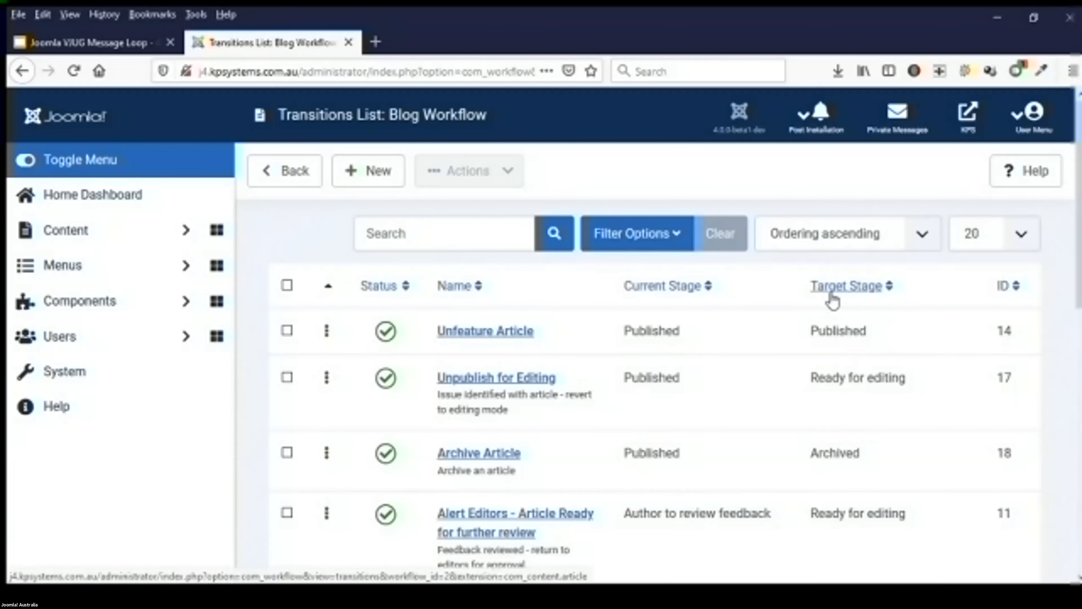
click(455, 529)
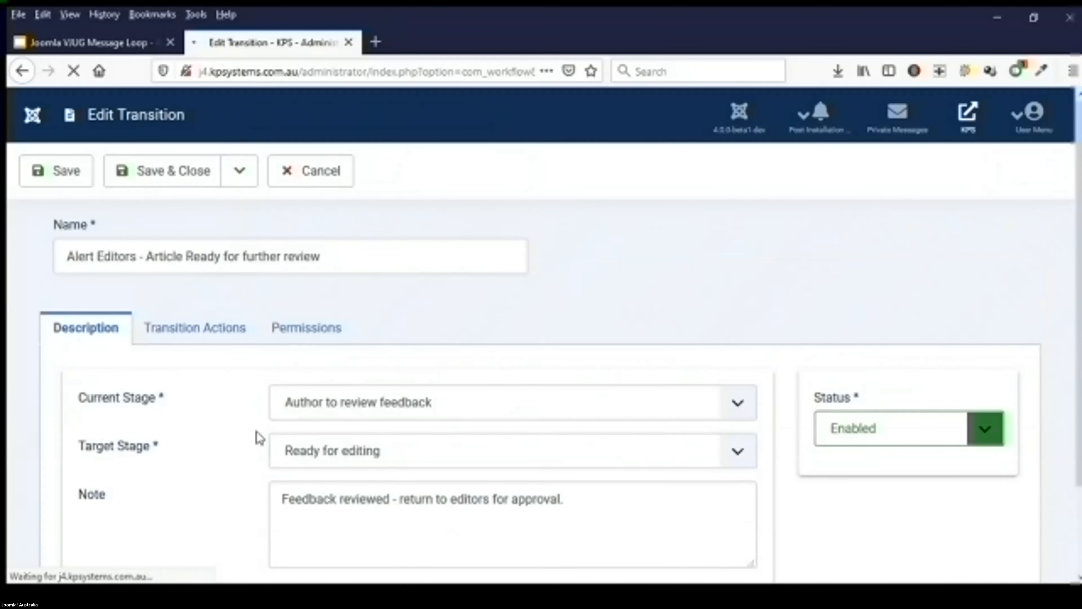
click(189, 332)
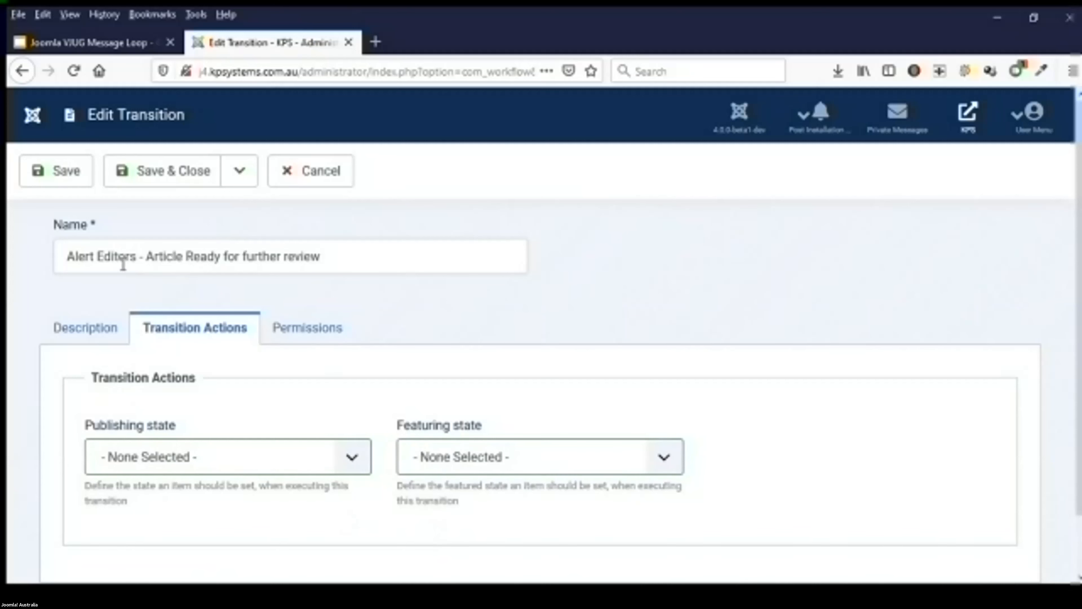
click(317, 179)
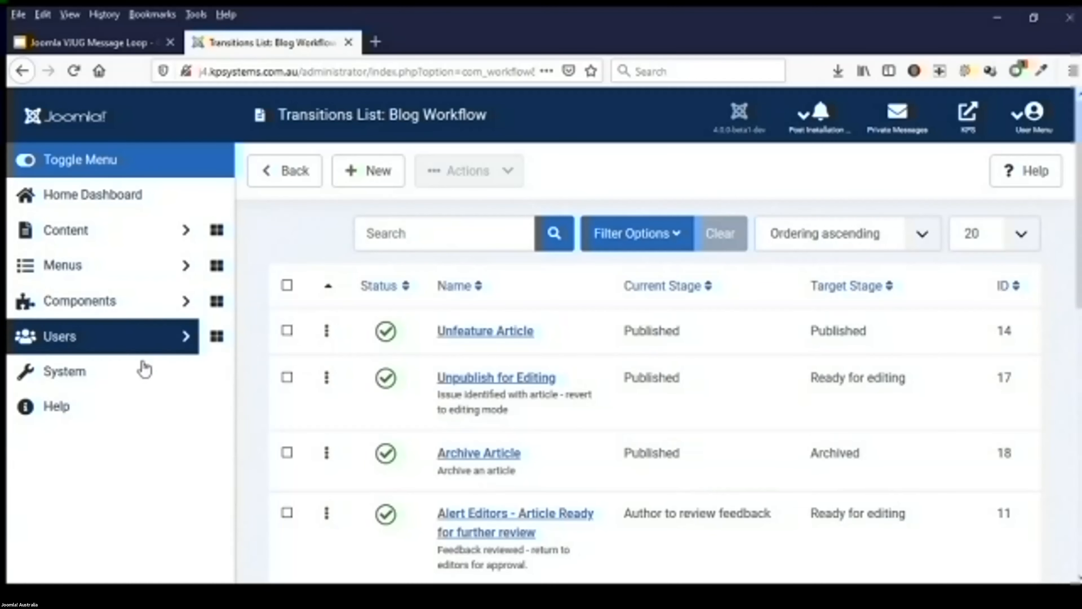
Open the Idea article for editing and save it in the Ready for Scheduling stage.
click(89, 235)
click(89, 267)
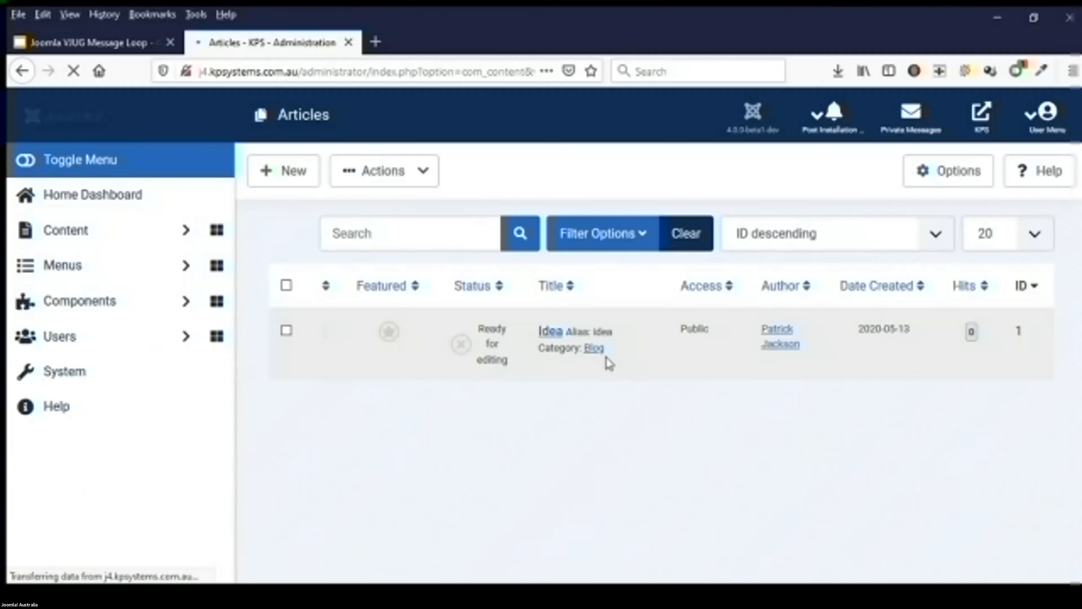
click(549, 332)
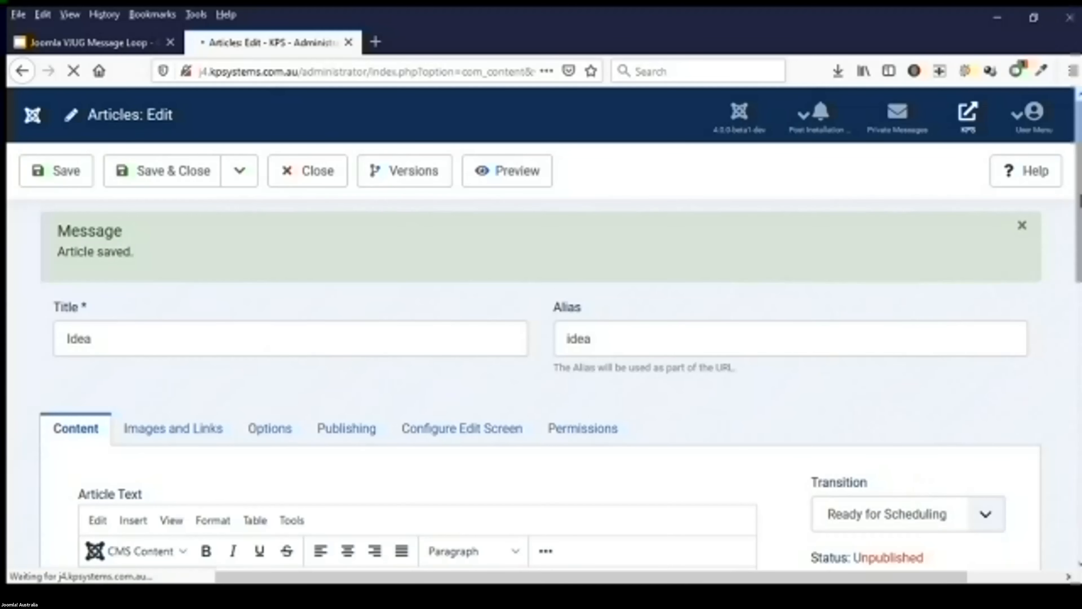
Move the Idea article to the Published stage and save it.
scroll(942, 198, down, 5)
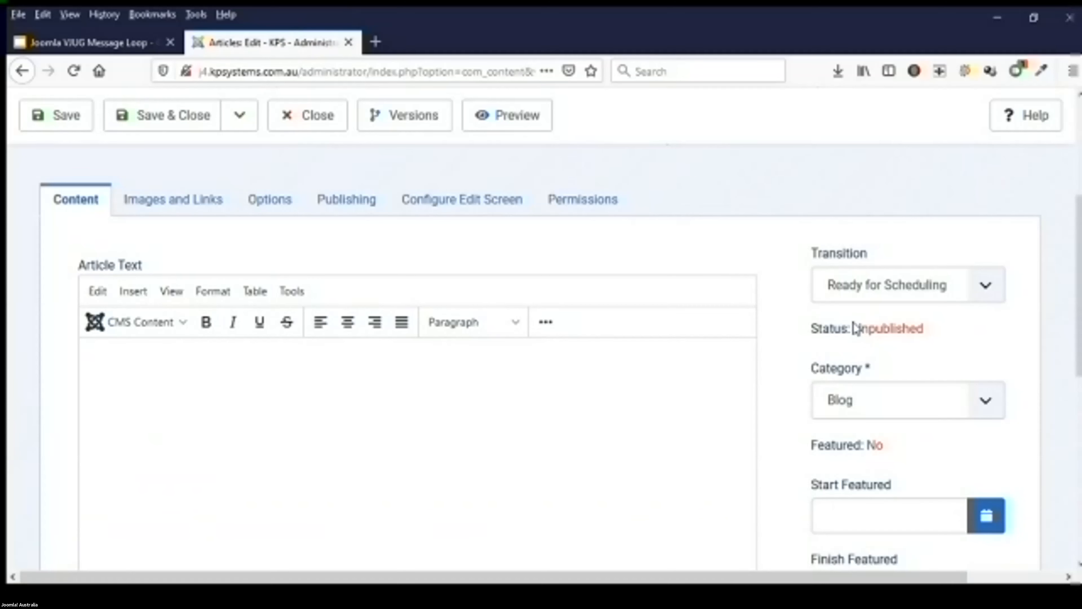
click(887, 287)
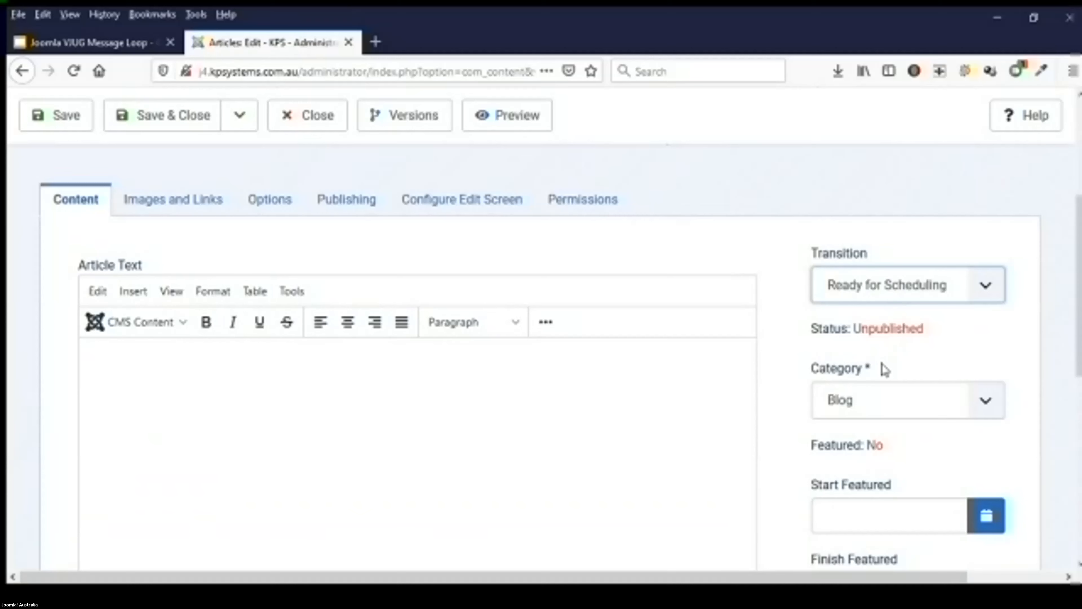
key(Down)
click(71, 123)
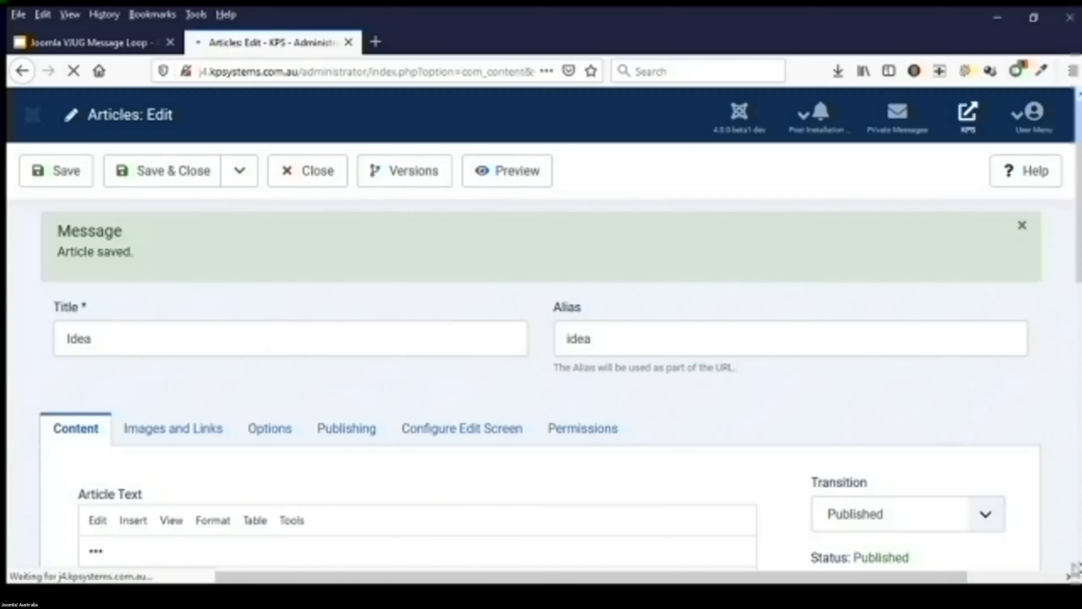
Apply the Unpublish for Editing transition to the Idea article and save it.
scroll(896, 303, down, 5)
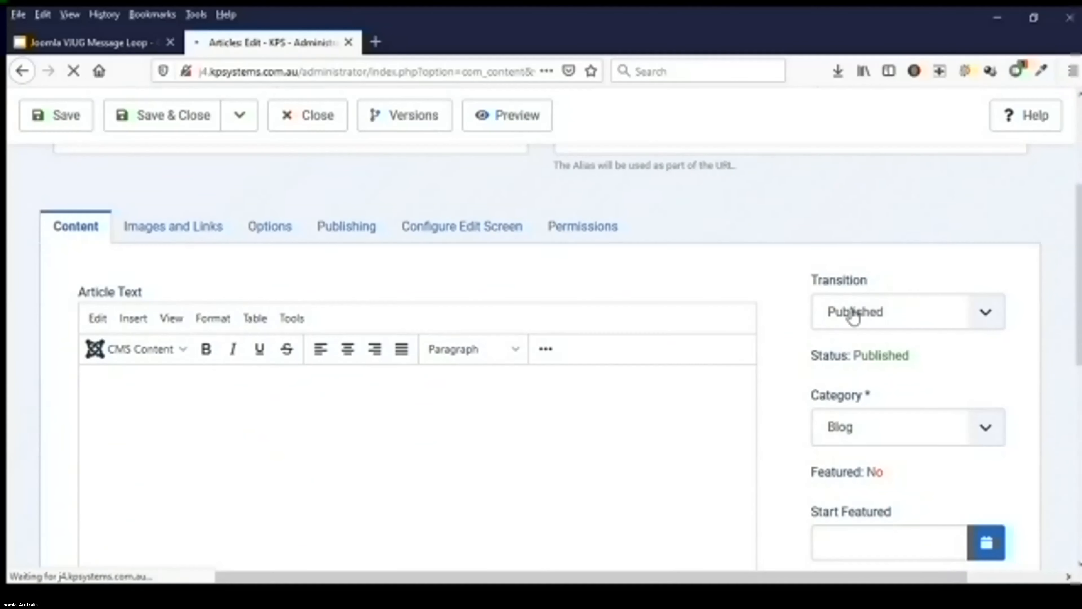
click(840, 447)
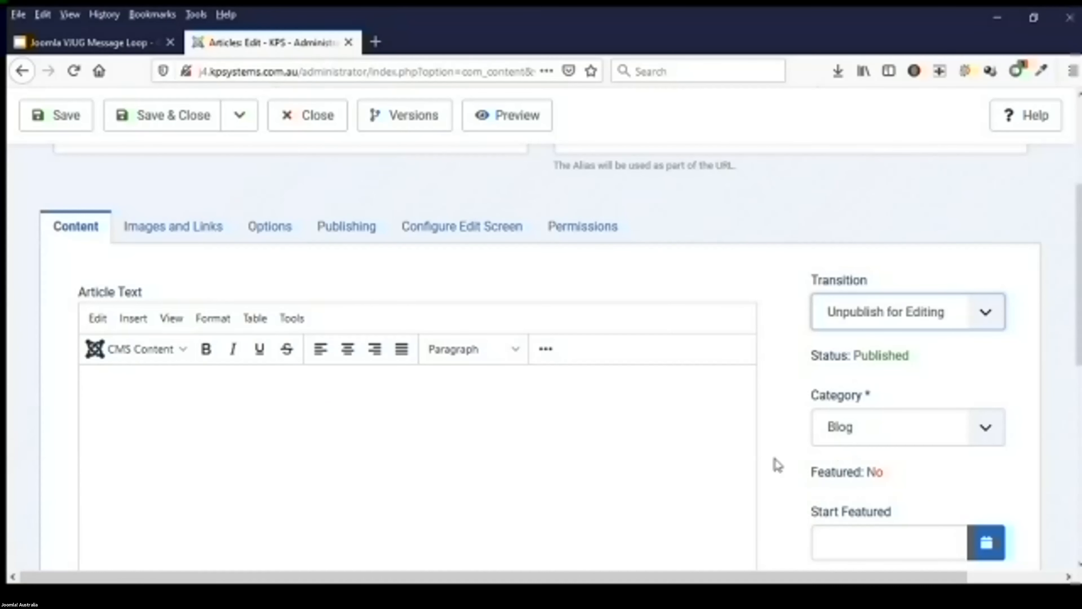
click(55, 125)
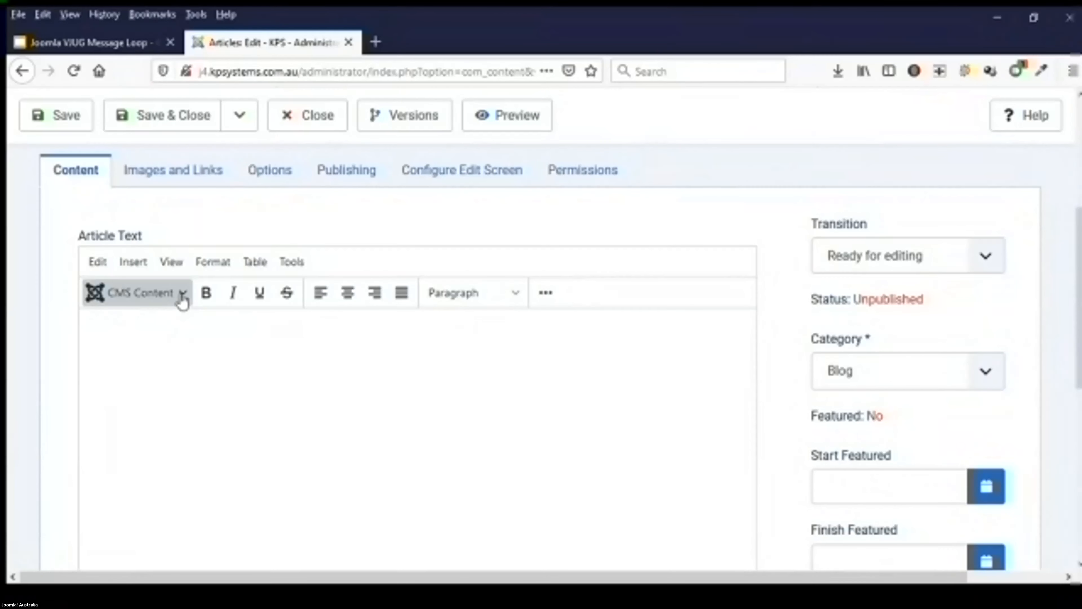
Look through the article editor's CMS Content insert options and paragraph formats, and close the article.
click(183, 299)
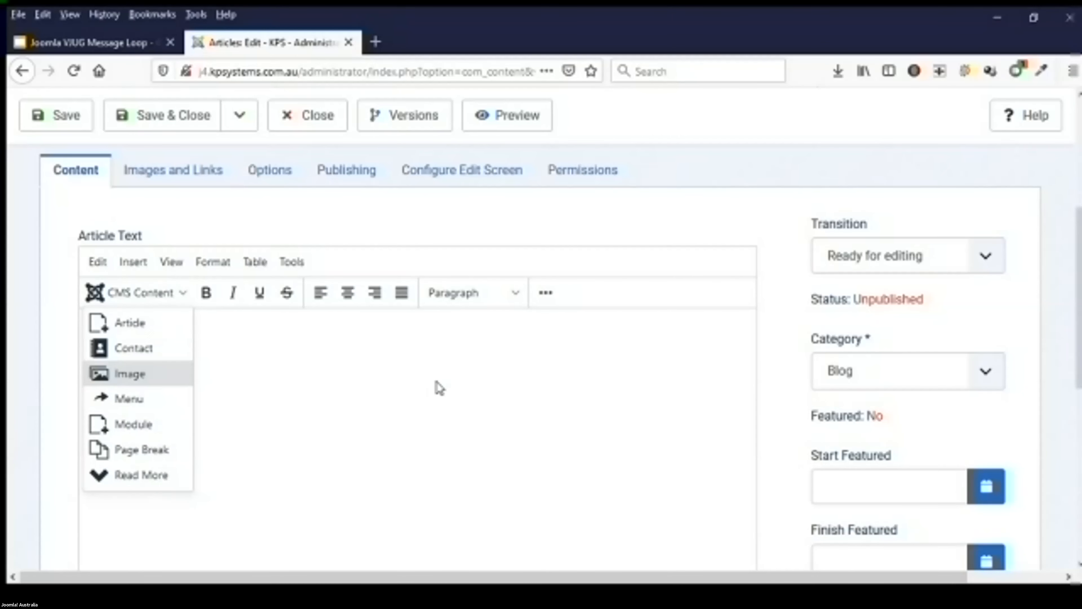
click(449, 447)
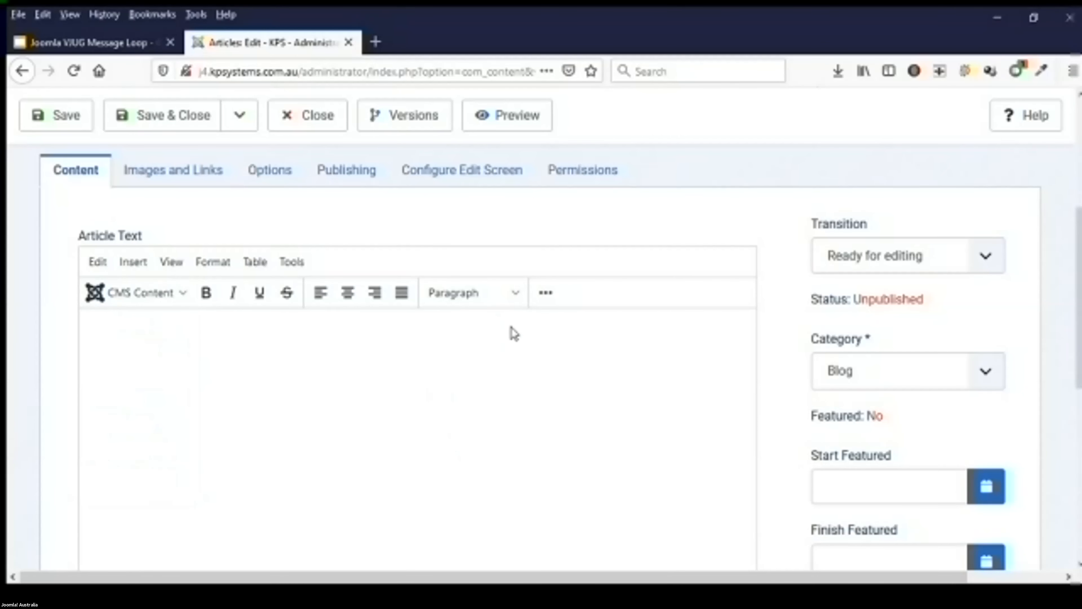
click(517, 302)
mouse_move(490, 399)
click(353, 457)
click(300, 124)
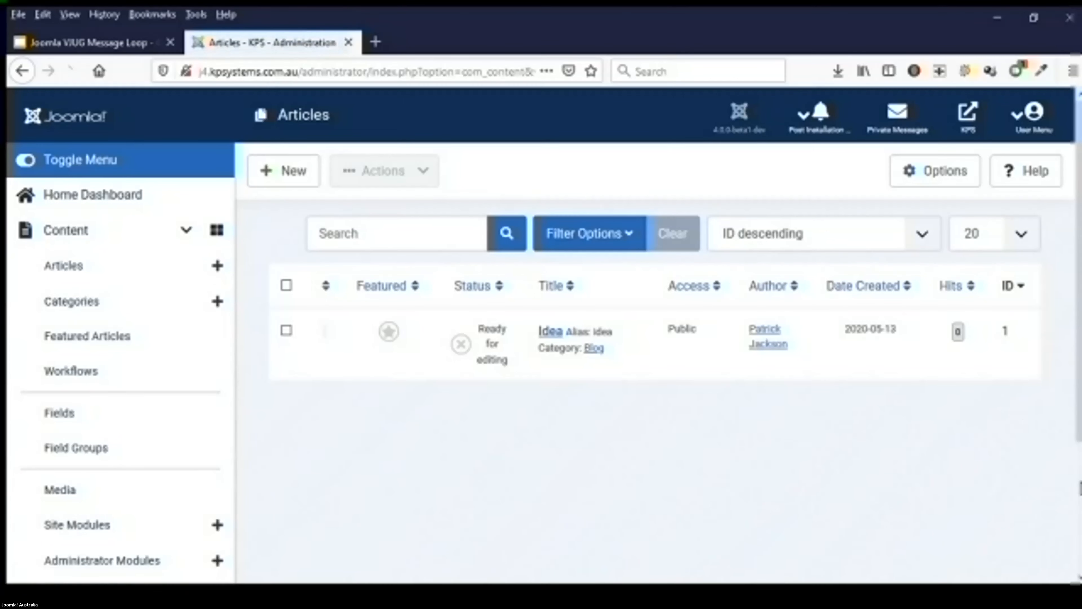
scroll(1077, 473, down, 4)
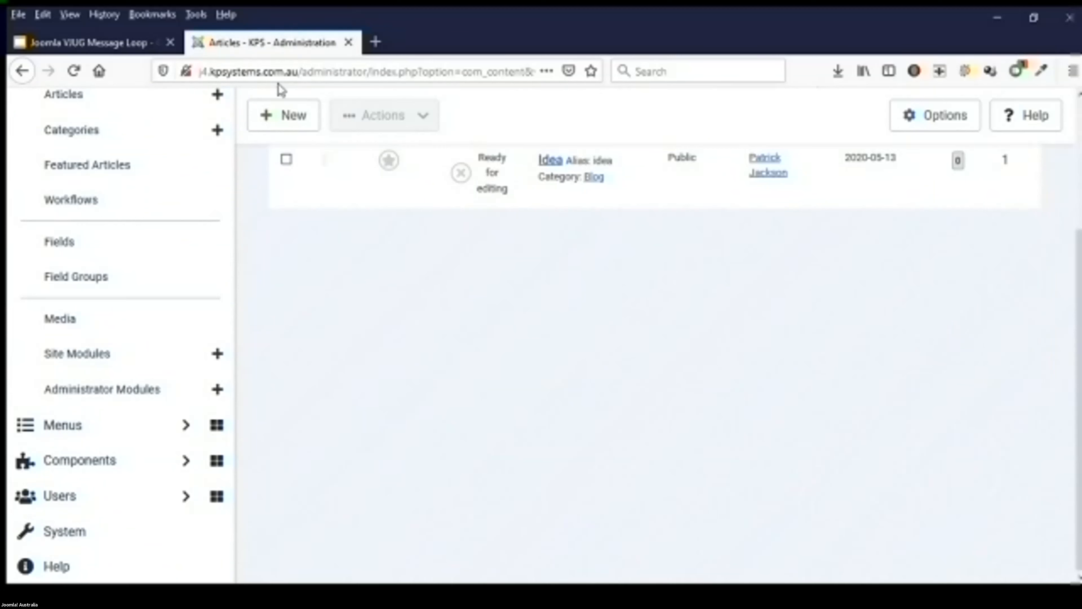